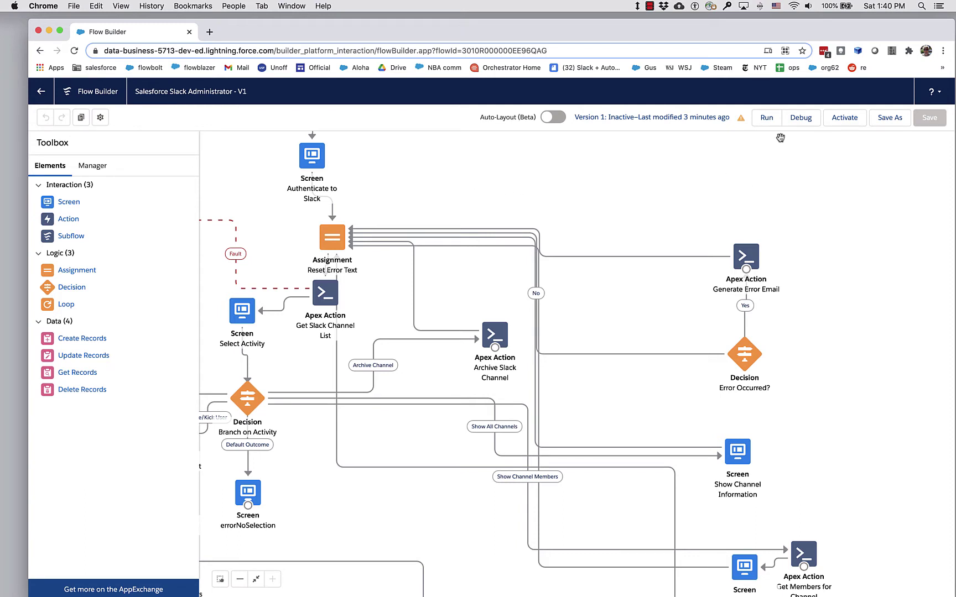
Run the Salesforce Slack Administrator flow from Flow Builder in a new browser tab.
click(766, 117)
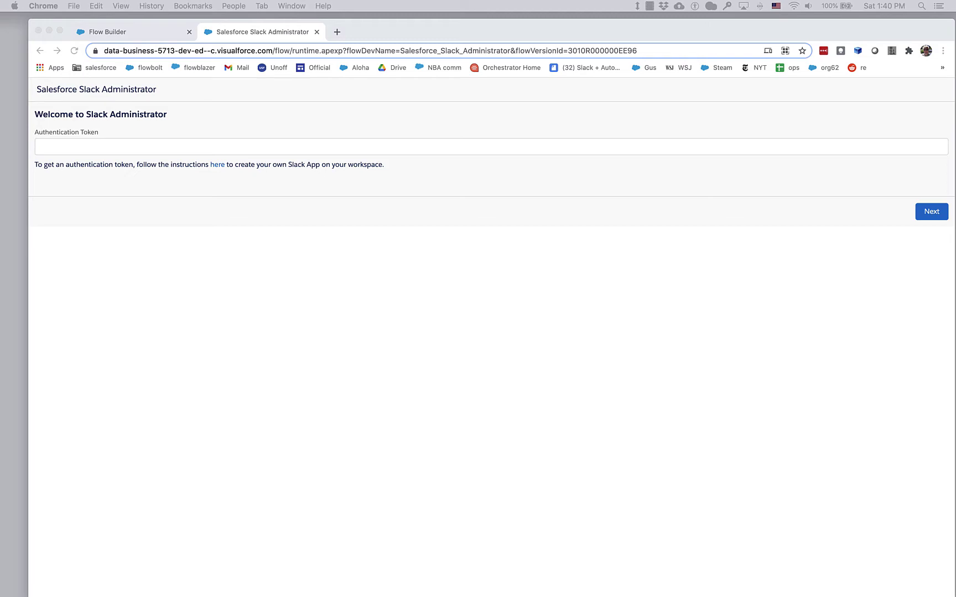
Drag the Slack desktop window beside the browser, showing the #testchannelx channel details.
drag(2, 302, 746, 253)
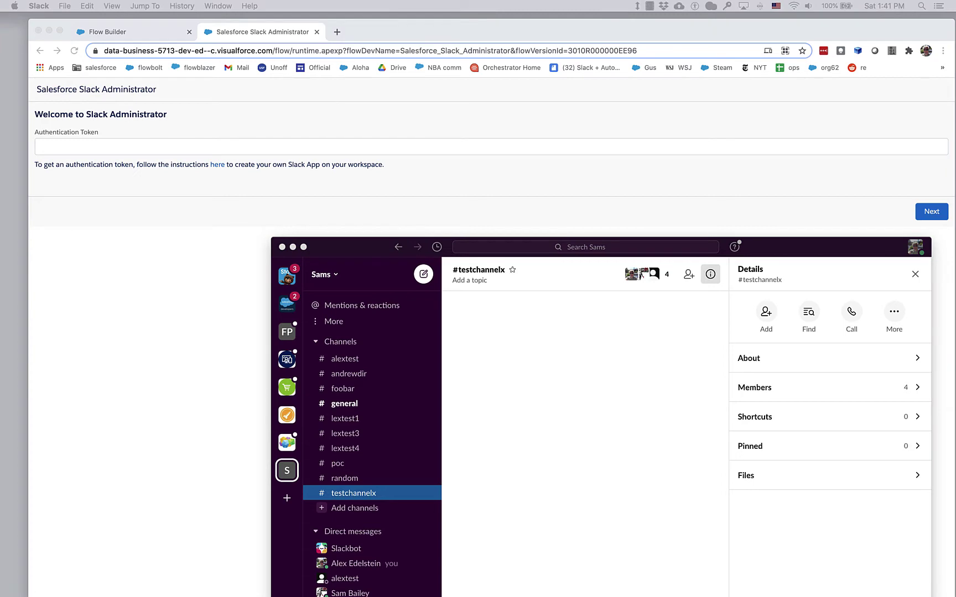
Dock the api.slack.com tab and copy InvocableActionBridge's Bot User OAuth Token.
drag(114, 256, 504, 30)
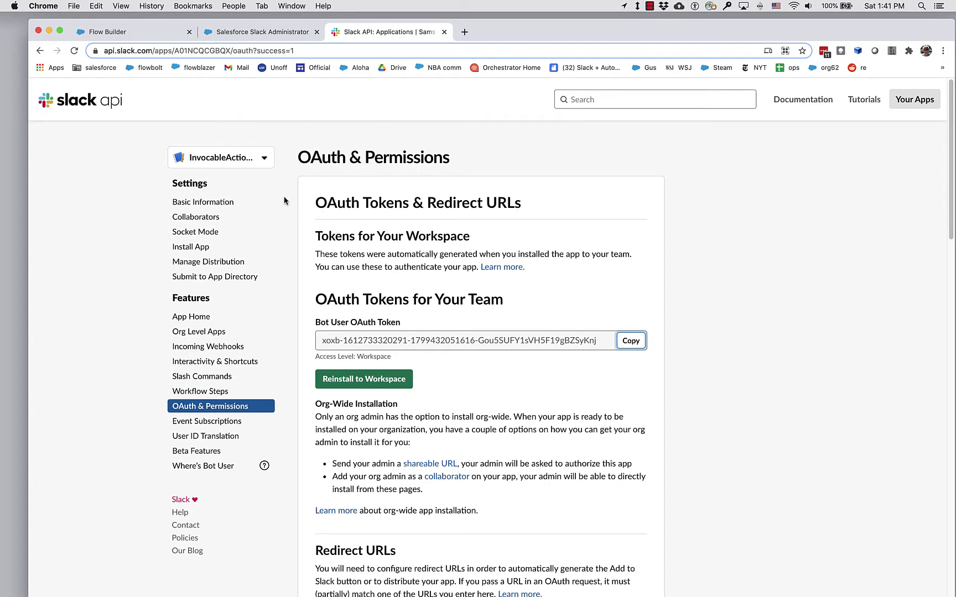
click(631, 340)
click(255, 160)
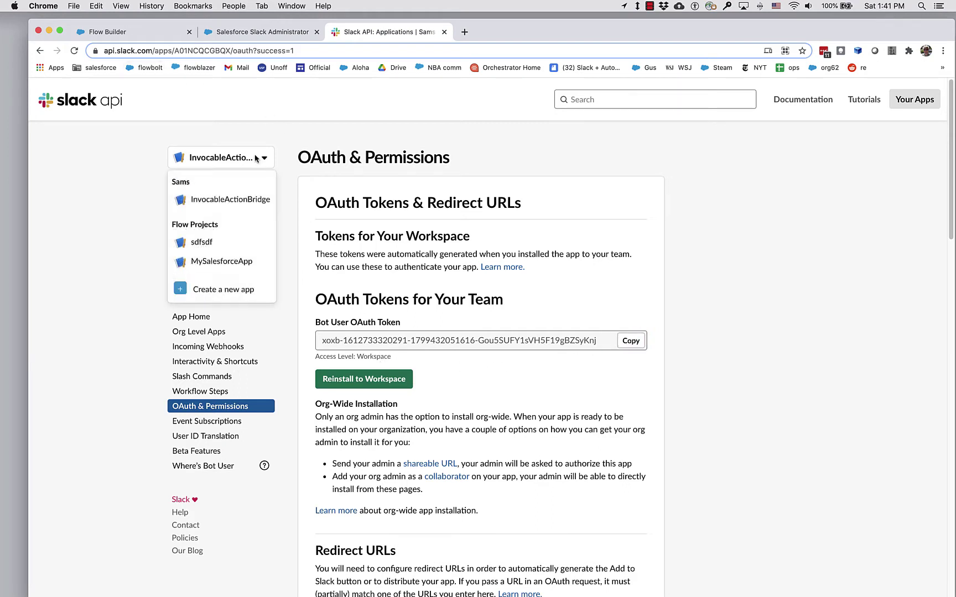
click(284, 208)
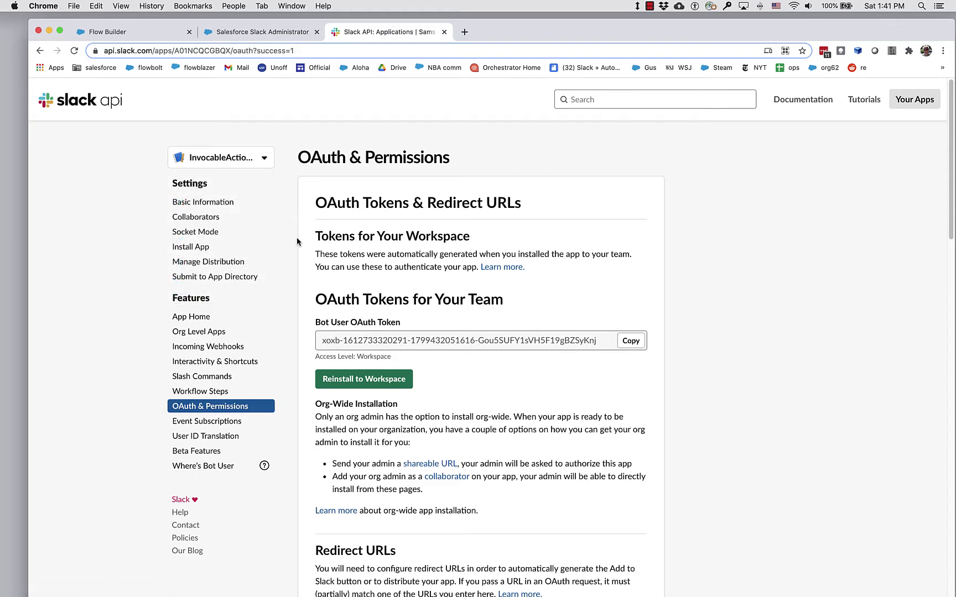
click(637, 344)
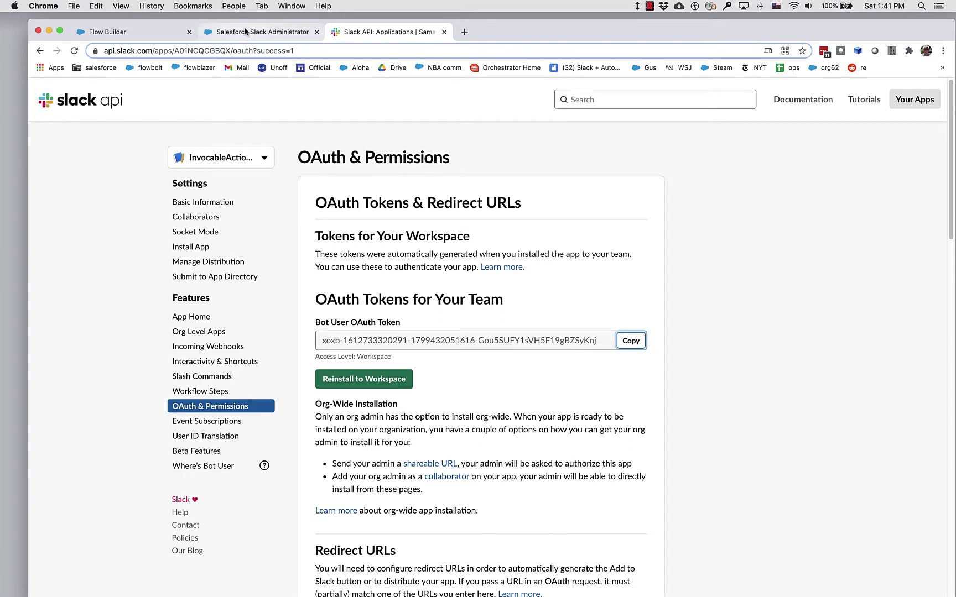
Paste the copied bot token into Authentication Token and advance to Select Activity.
click(266, 32)
click(246, 143)
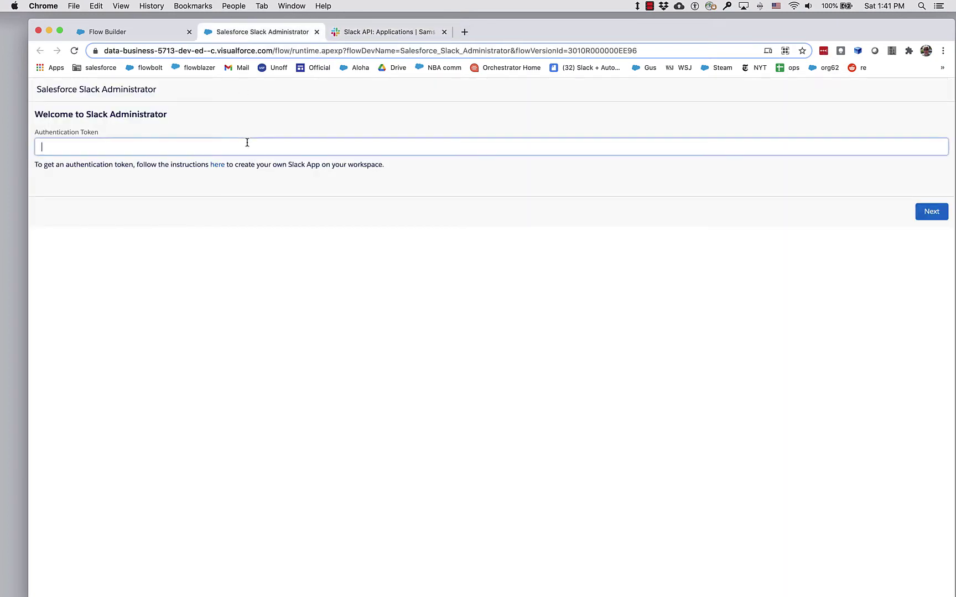
key(super+v)
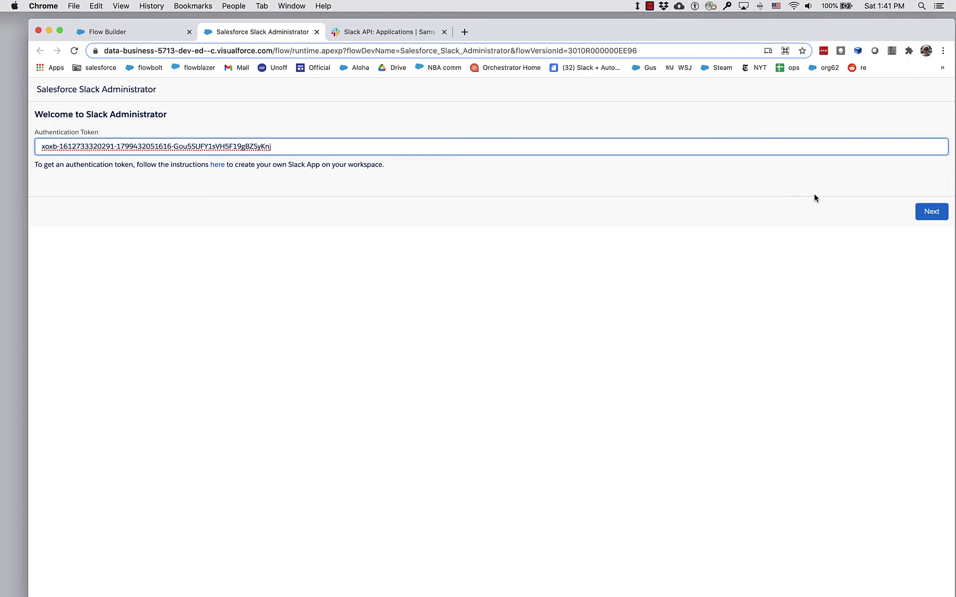
click(929, 210)
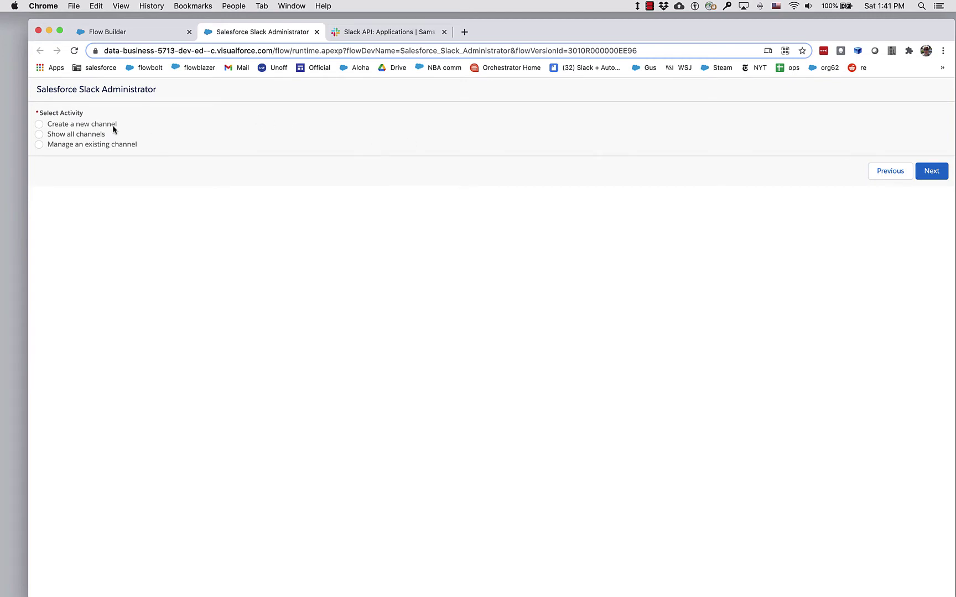
Create a new Slack channel named 'unofficialsf' through the flow.
click(64, 126)
click(932, 171)
click(398, 131)
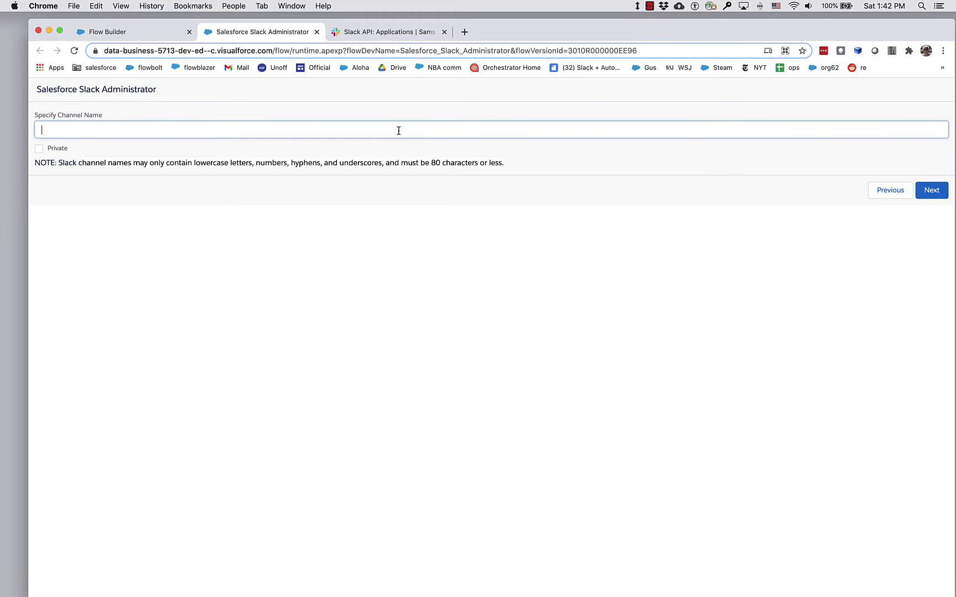
text(unofficialsf)
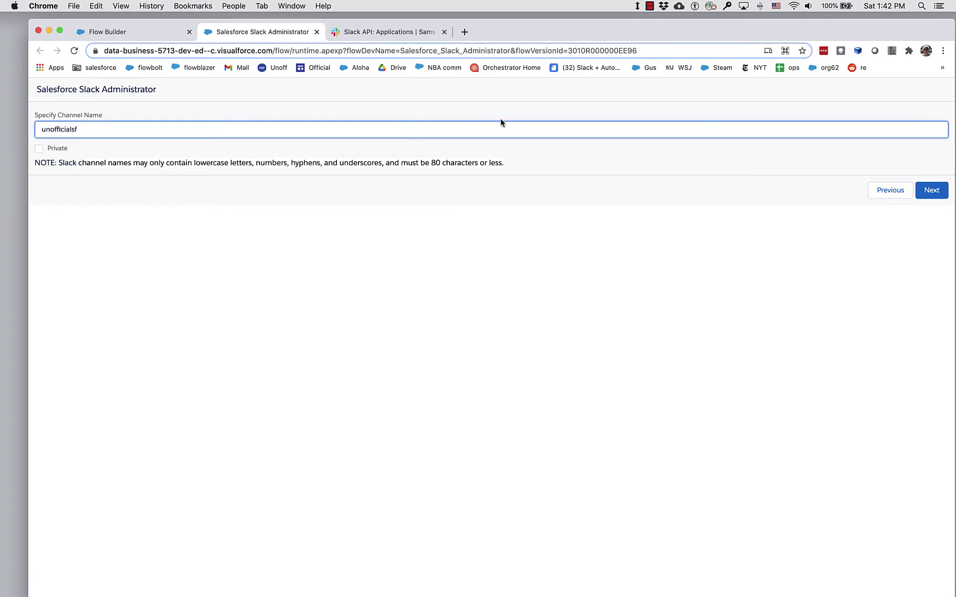
click(936, 190)
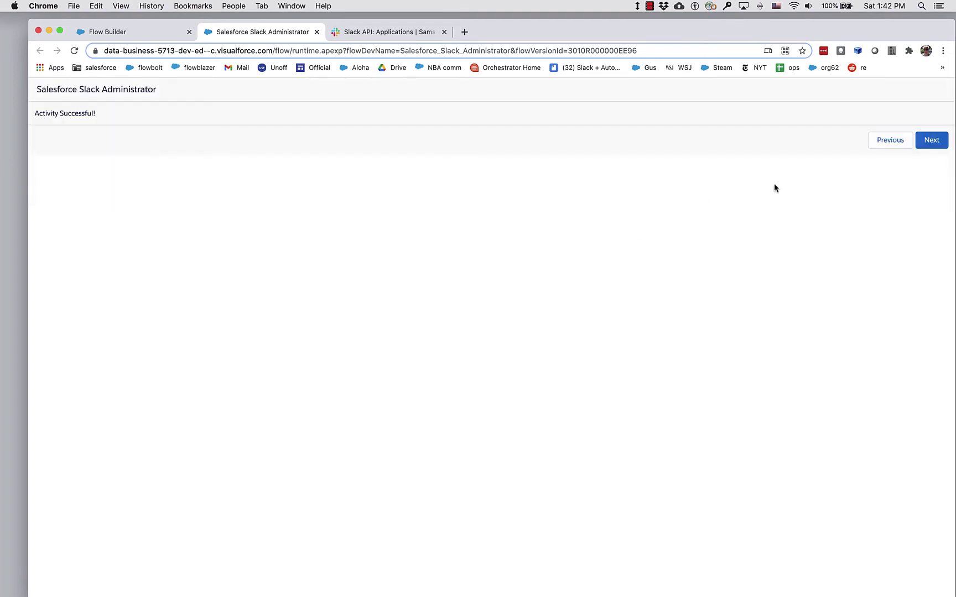
drag(546, 30, 489, 68)
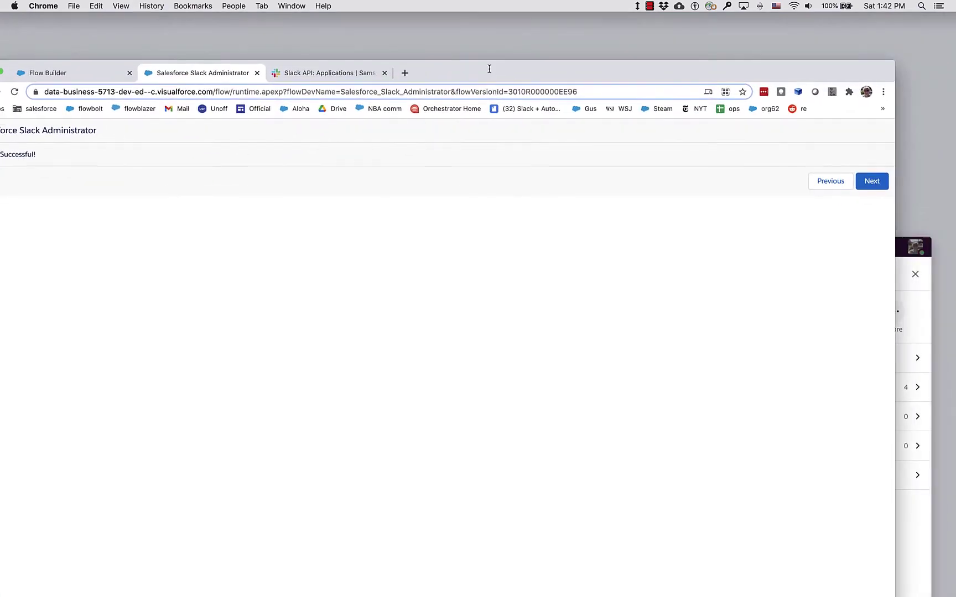
click(921, 312)
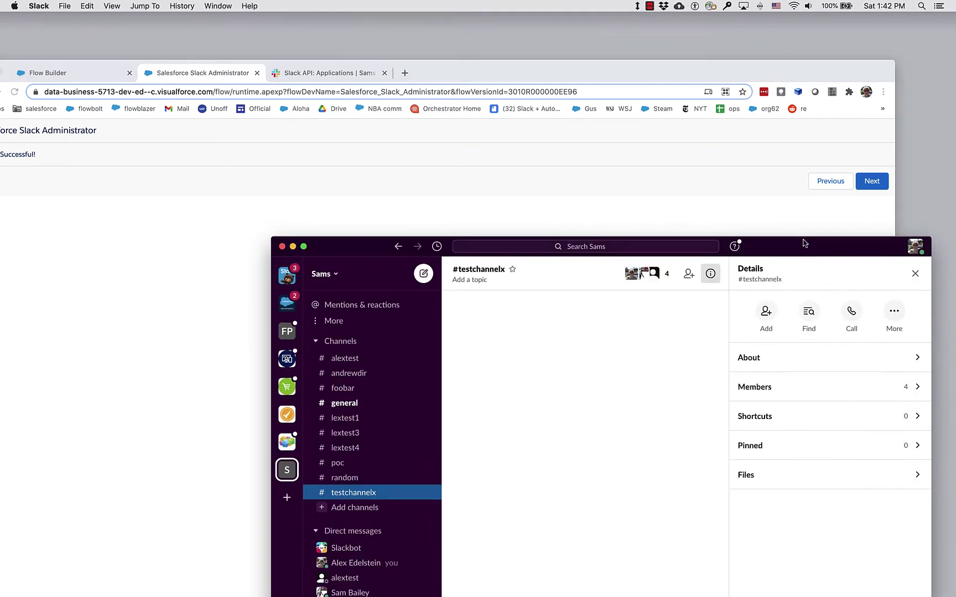
drag(806, 247, 811, 57)
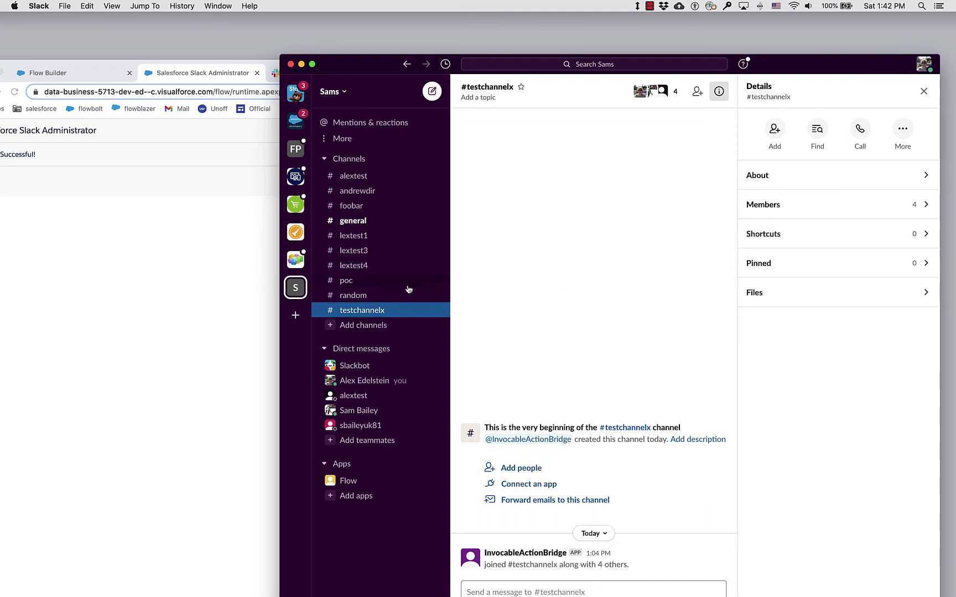
click(168, 188)
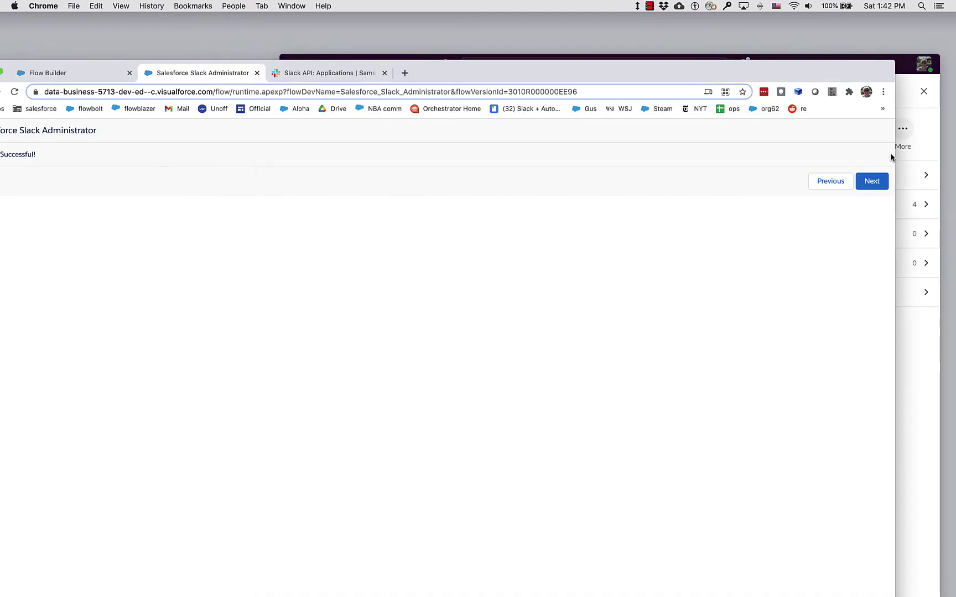
drag(894, 158, 757, 163)
Choose Manage an existing channel and select the unofficialsf channel.
drag(686, 64, 746, 19)
click(791, 136)
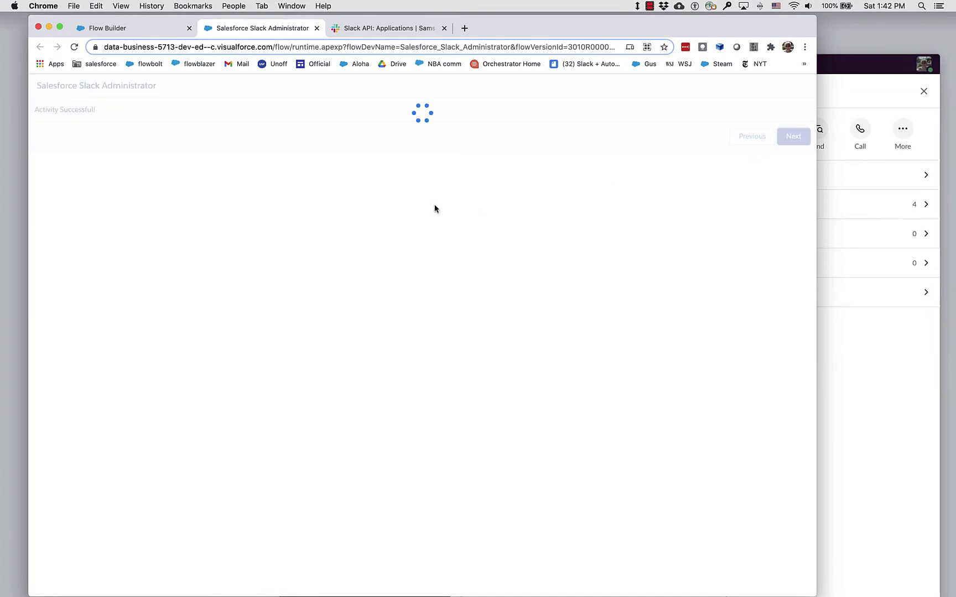
click(83, 142)
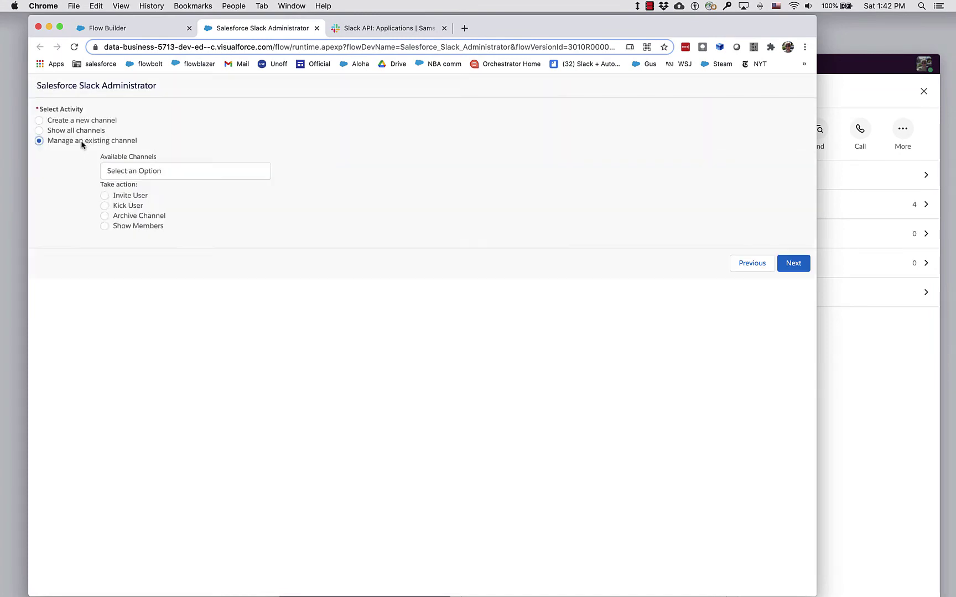
click(177, 172)
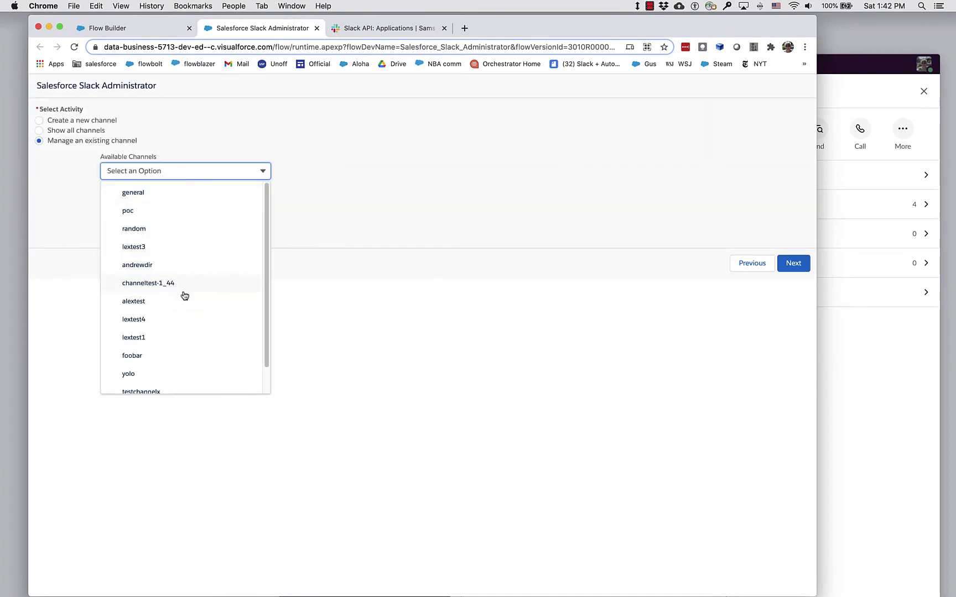
scroll(185, 295, down, 1)
click(139, 383)
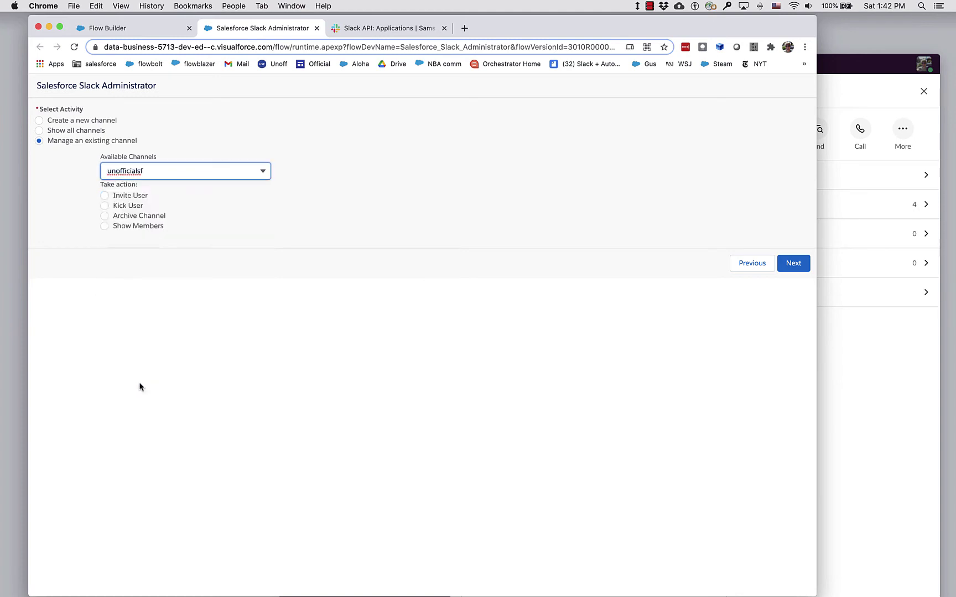
Use Invite User to move one workspace user into Selected Users and invite them.
click(131, 195)
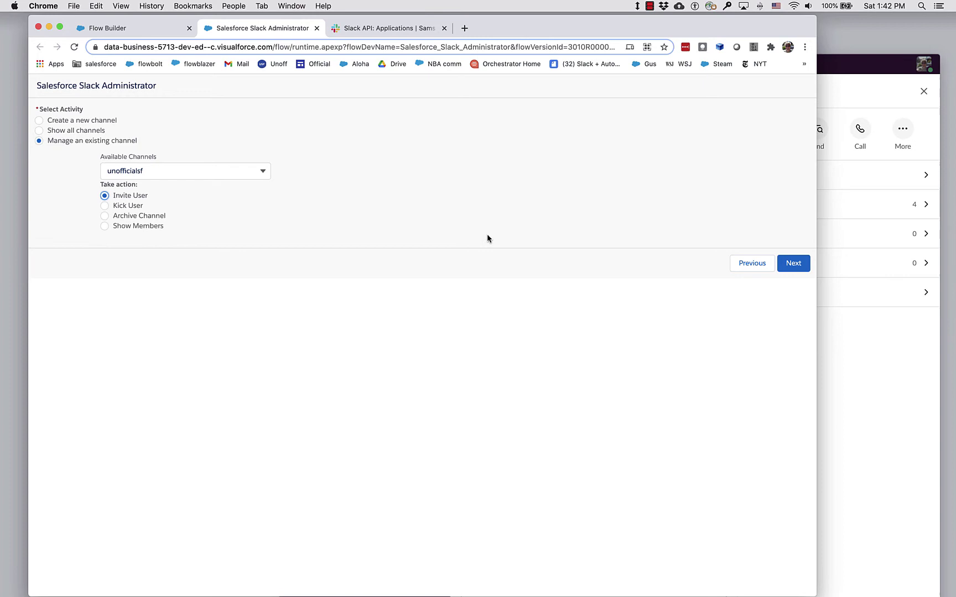
click(788, 264)
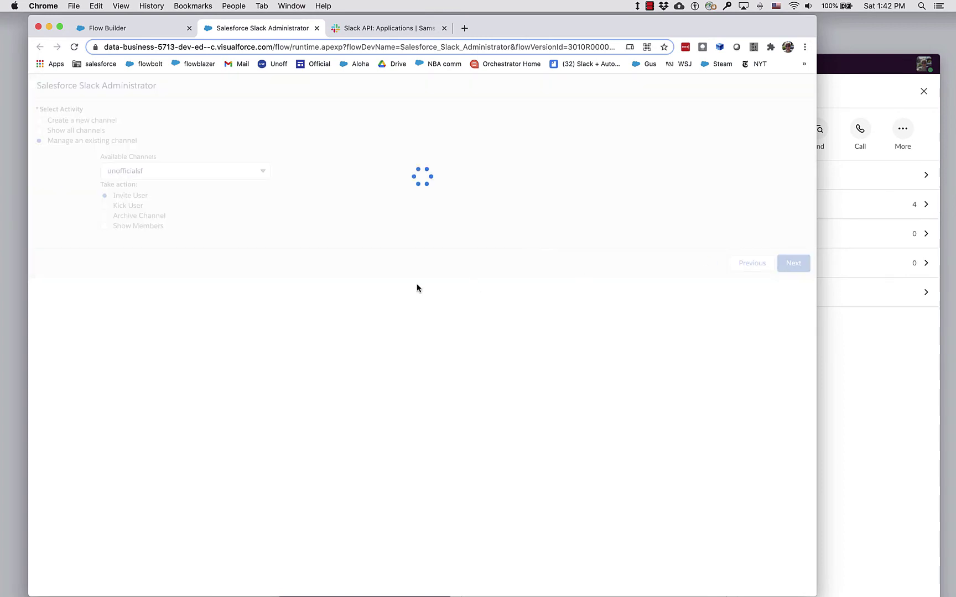
click(73, 202)
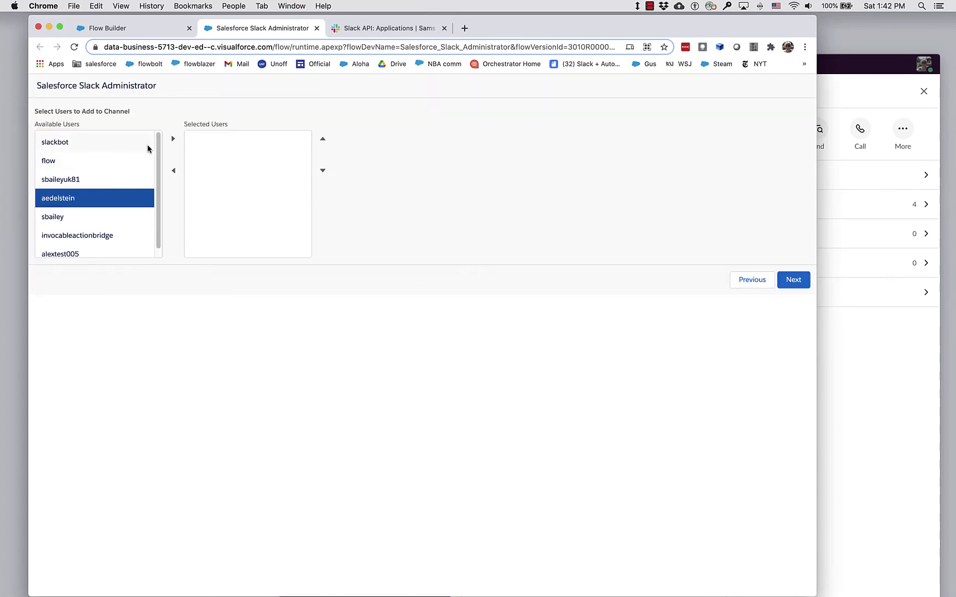
click(170, 140)
click(792, 280)
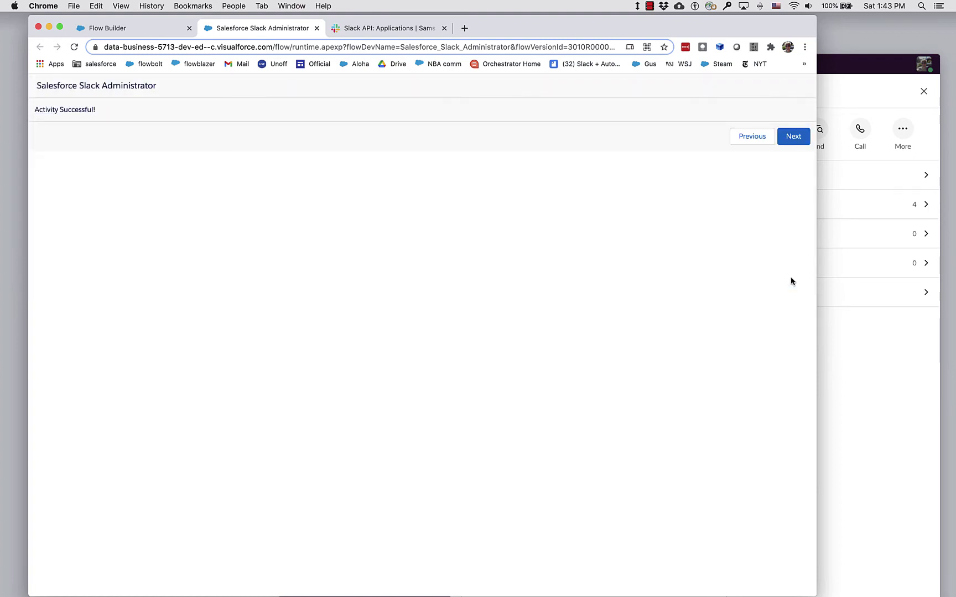
Bring Slack forward and open #unofficialsf to see InvocableActionBridge's join message.
click(871, 328)
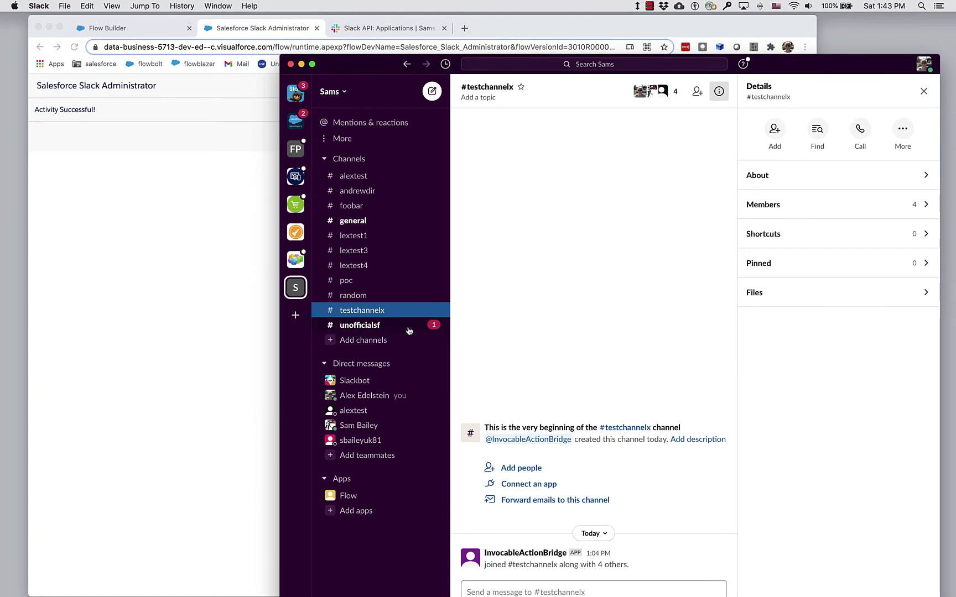
click(356, 330)
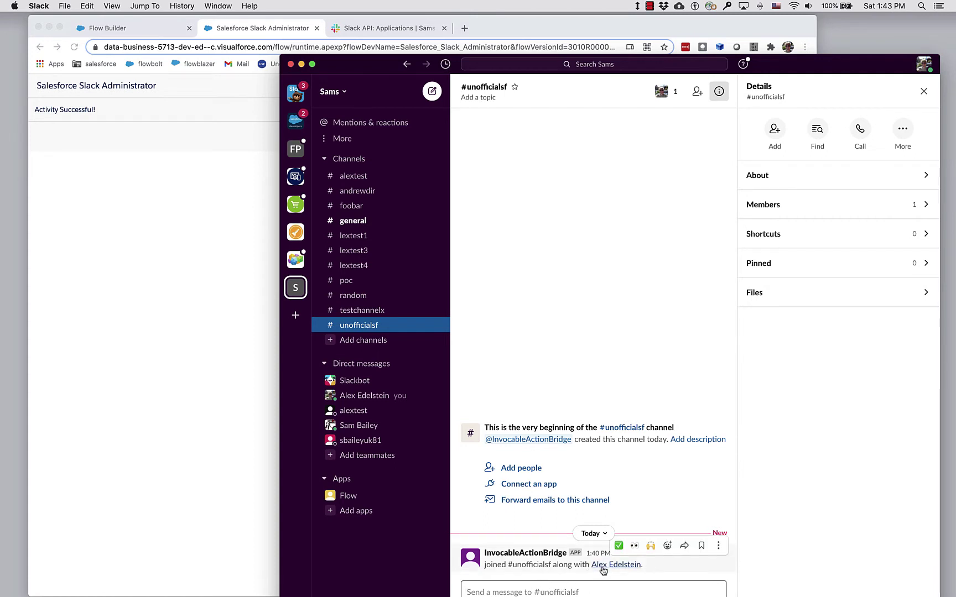
Choose Show all channels to display the Slack Conversations/Channels table.
click(263, 243)
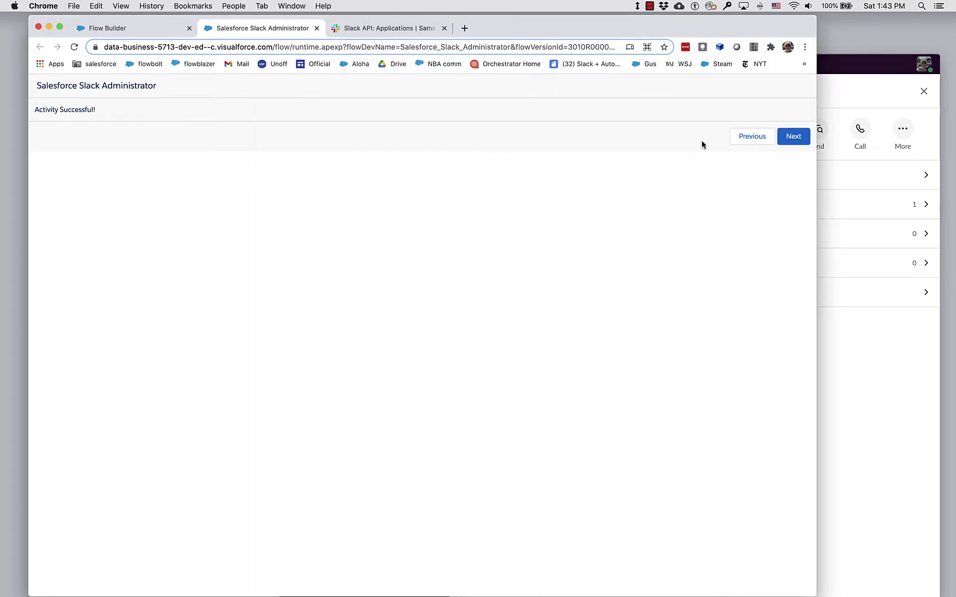
click(800, 136)
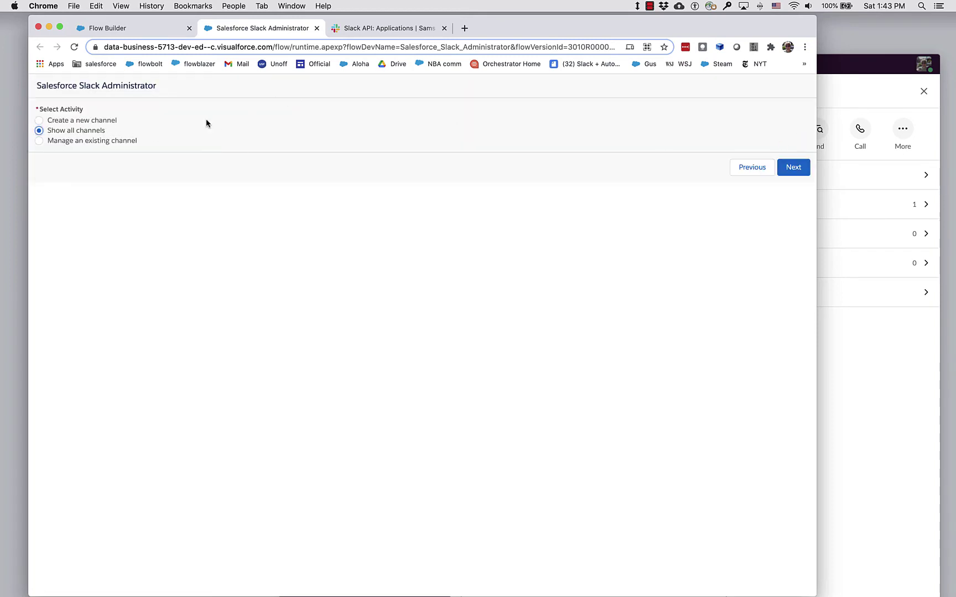
click(792, 168)
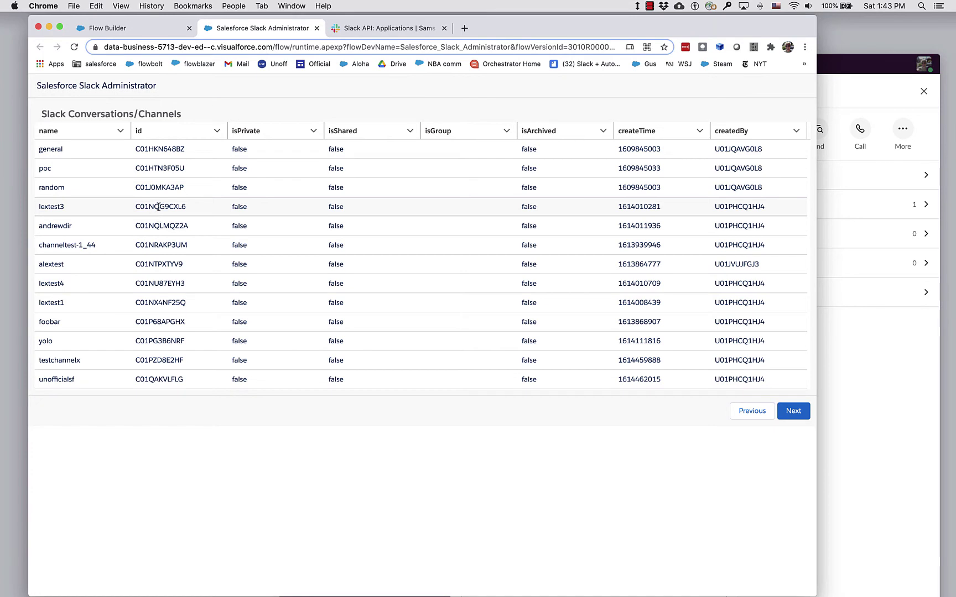
Show Members of the existing lextest3 channel, listing its three member IDs.
click(800, 407)
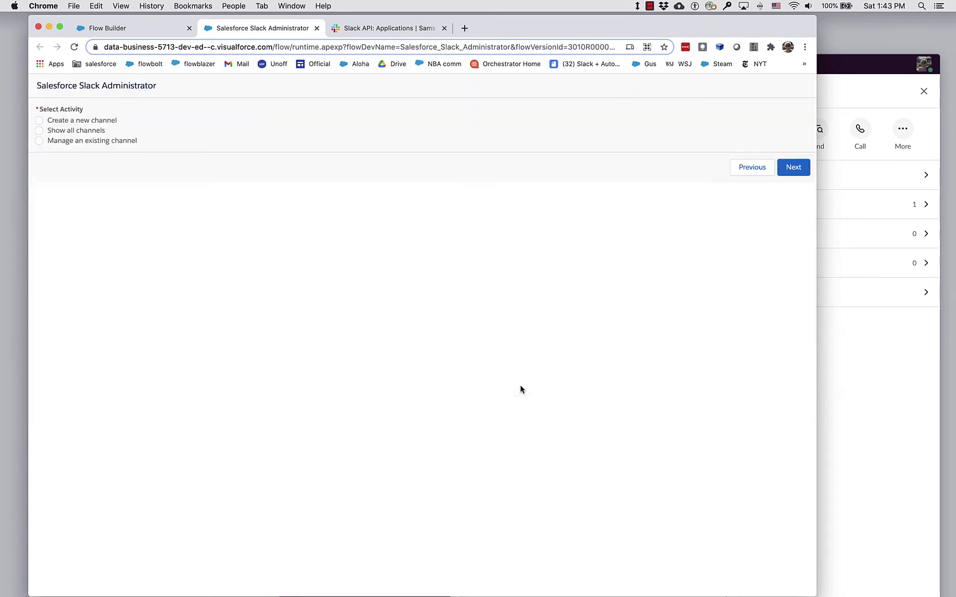
click(117, 143)
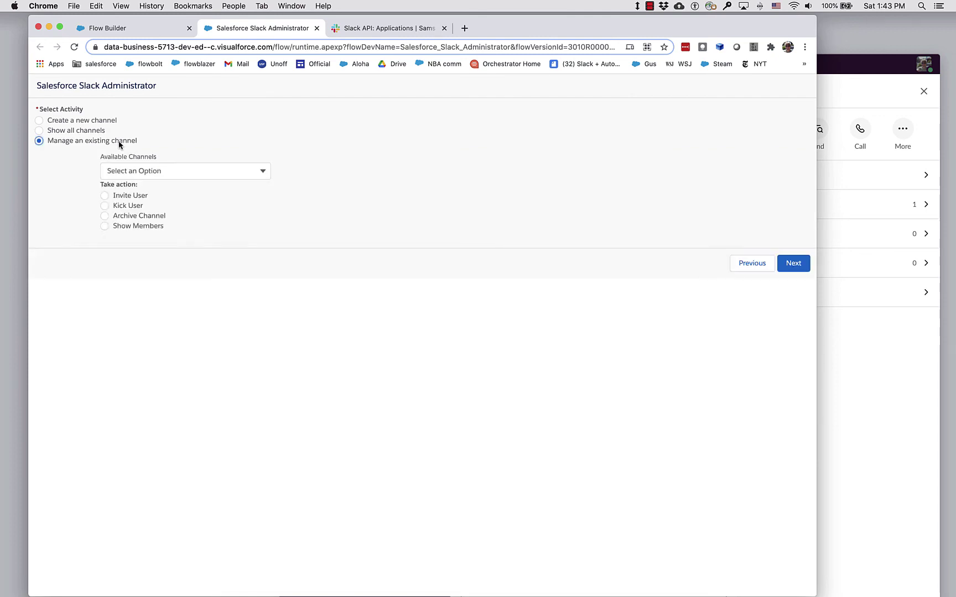
click(123, 228)
click(235, 171)
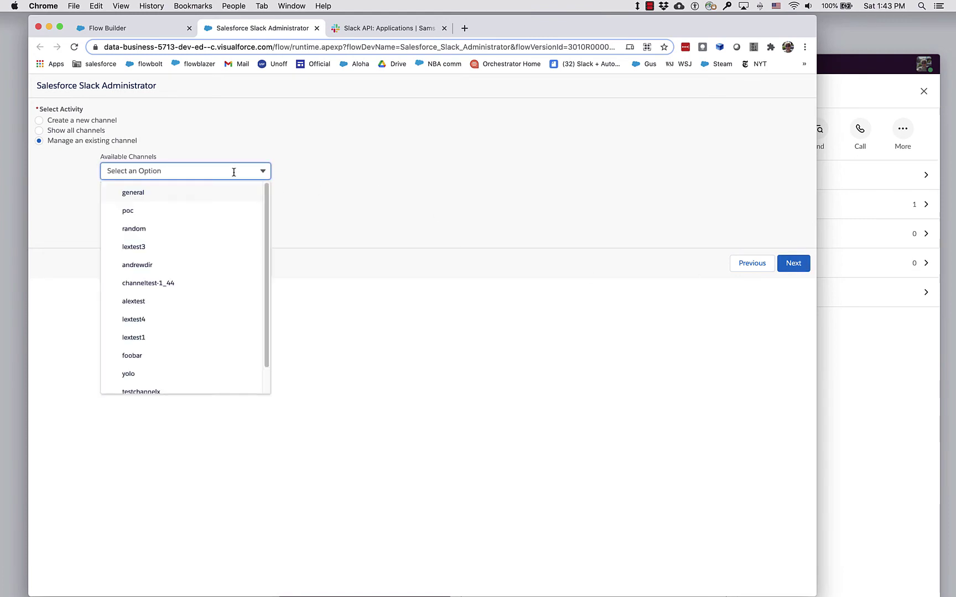
click(198, 250)
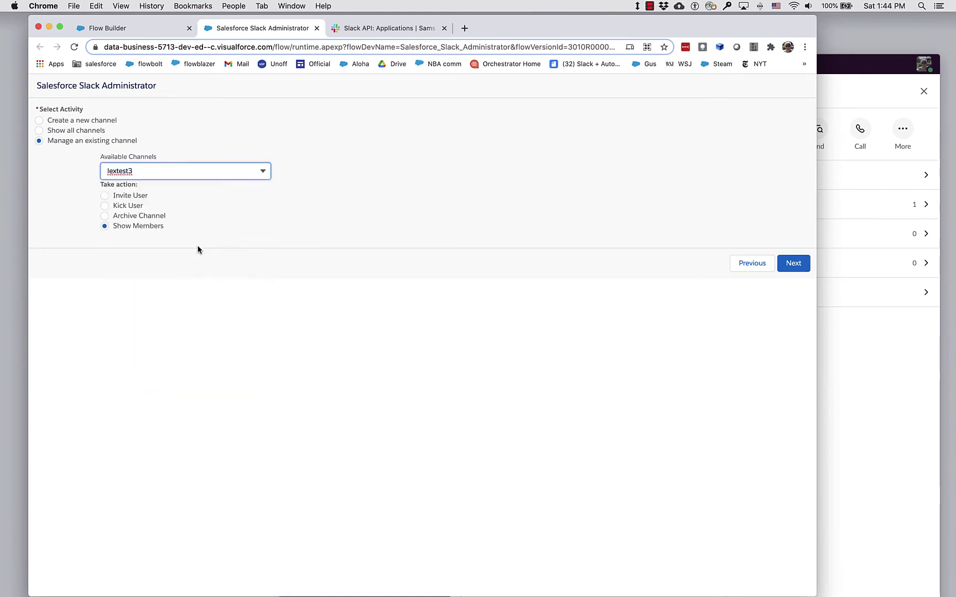
click(800, 262)
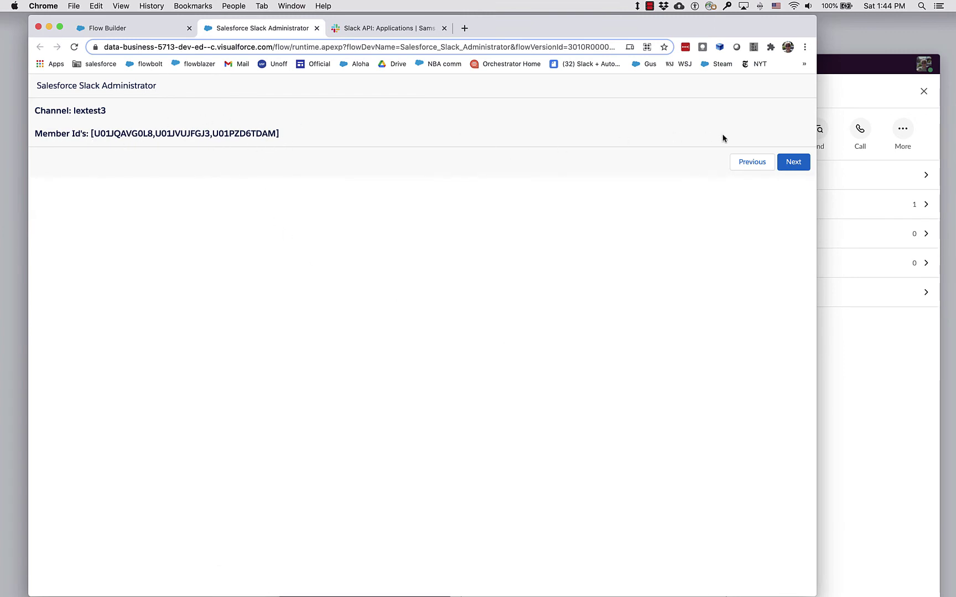
Return the flow to Manage an existing channel, then bring Slack to the front.
click(785, 161)
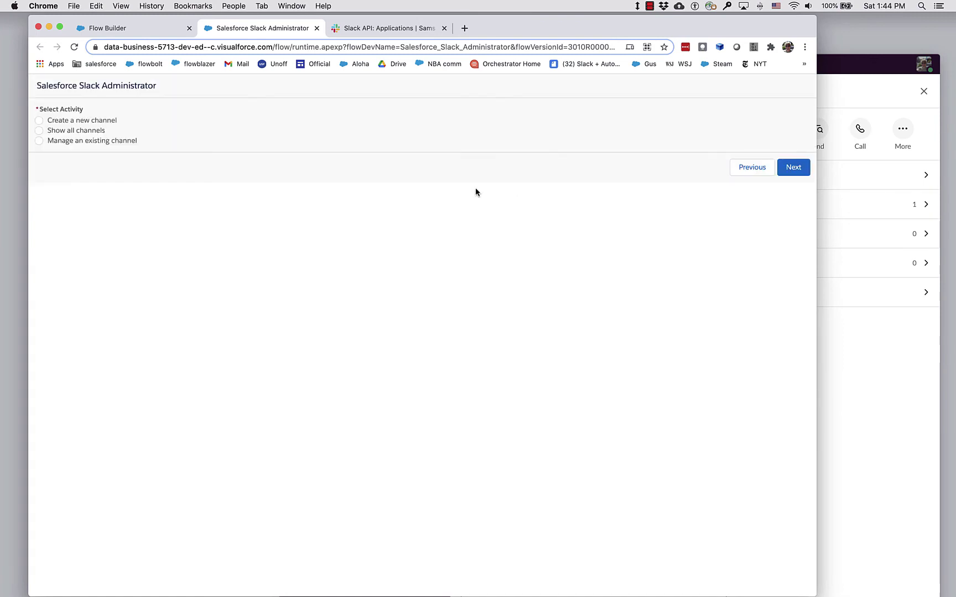
click(105, 142)
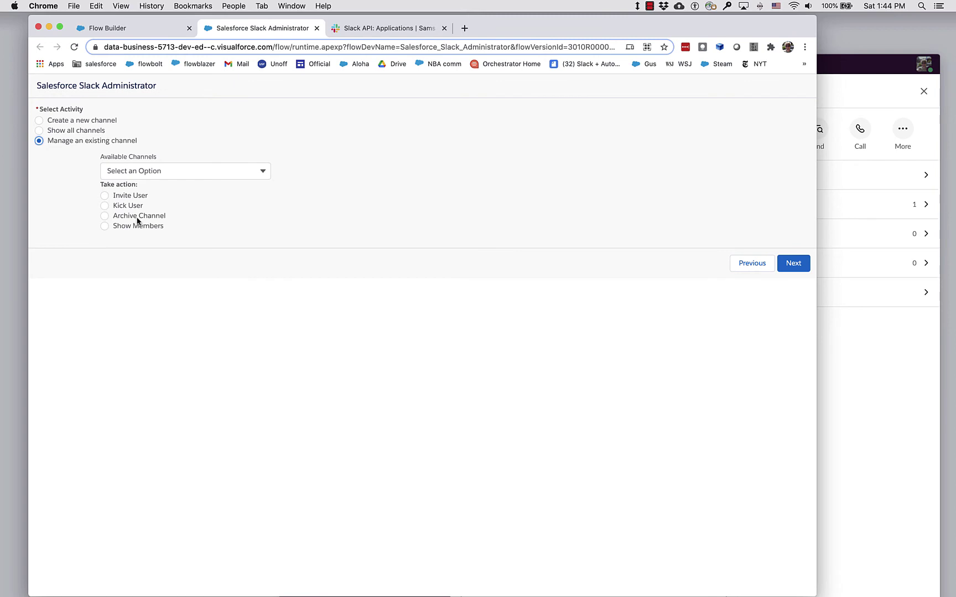
click(926, 316)
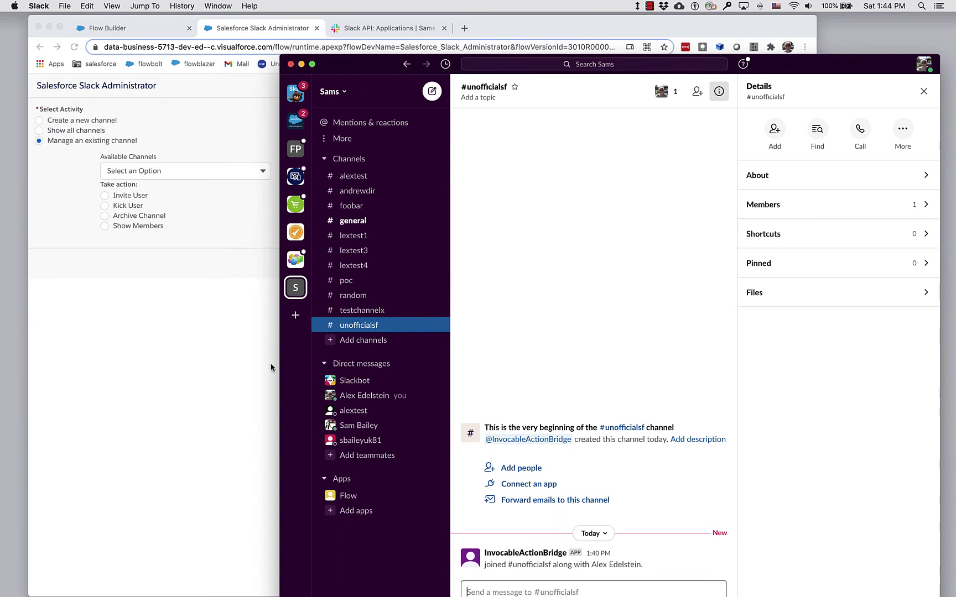
Bring the Chrome window with the flow's manage-existing-channel choices back in front of Slack.
click(194, 313)
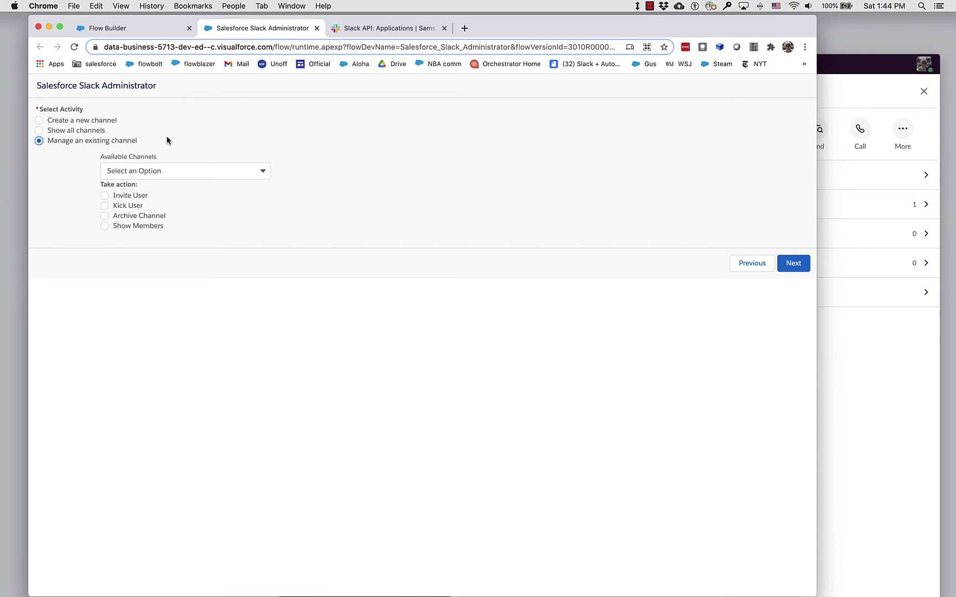
Open the Create Slack Channel Apex action and review its channelName, isPrivate and token mappings.
click(149, 28)
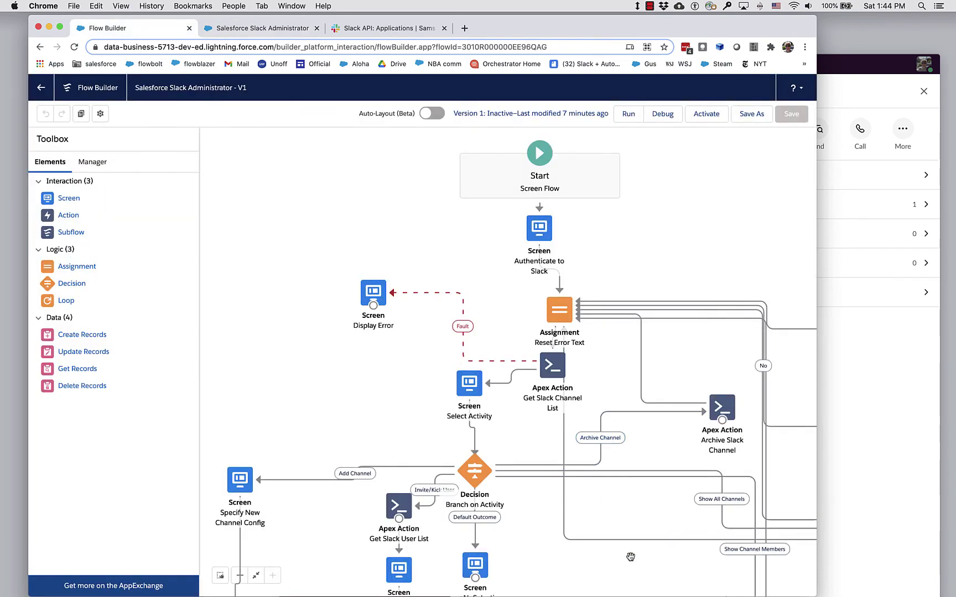
scroll(599, 414, down, 5)
drag(599, 414, 647, 376)
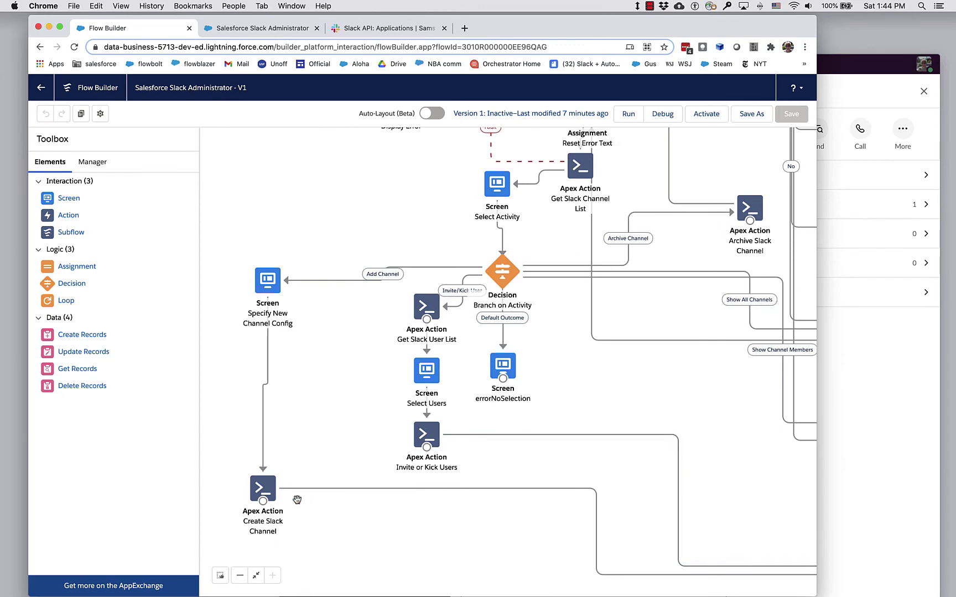
double_click(264, 489)
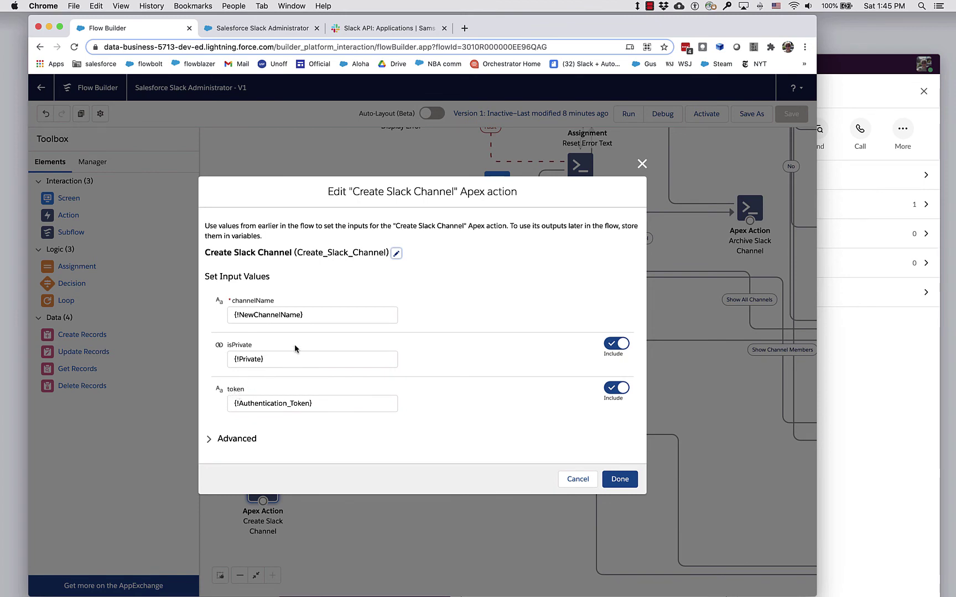
drag(323, 315, 223, 320)
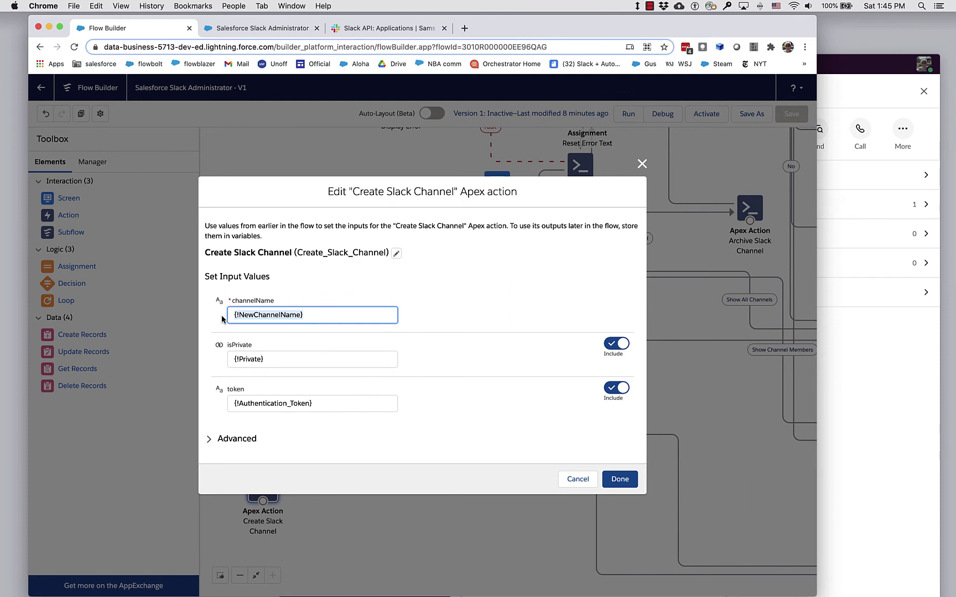
drag(271, 360, 216, 361)
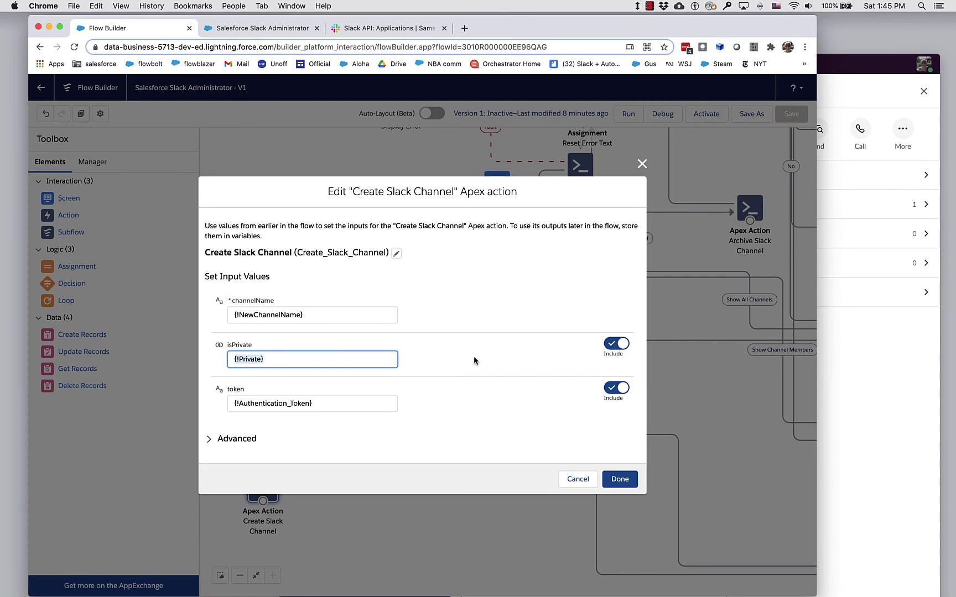
click(641, 164)
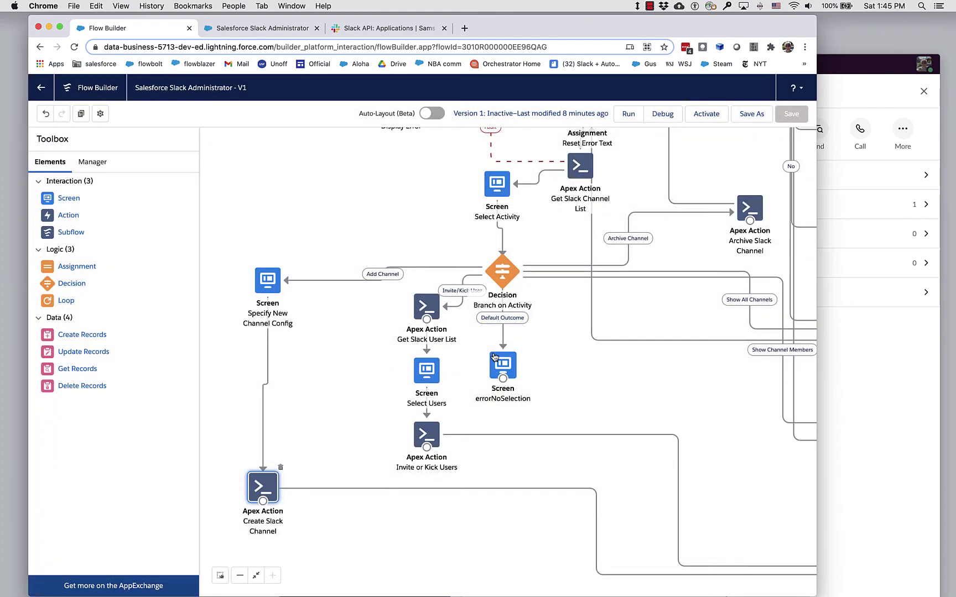
double_click(420, 433)
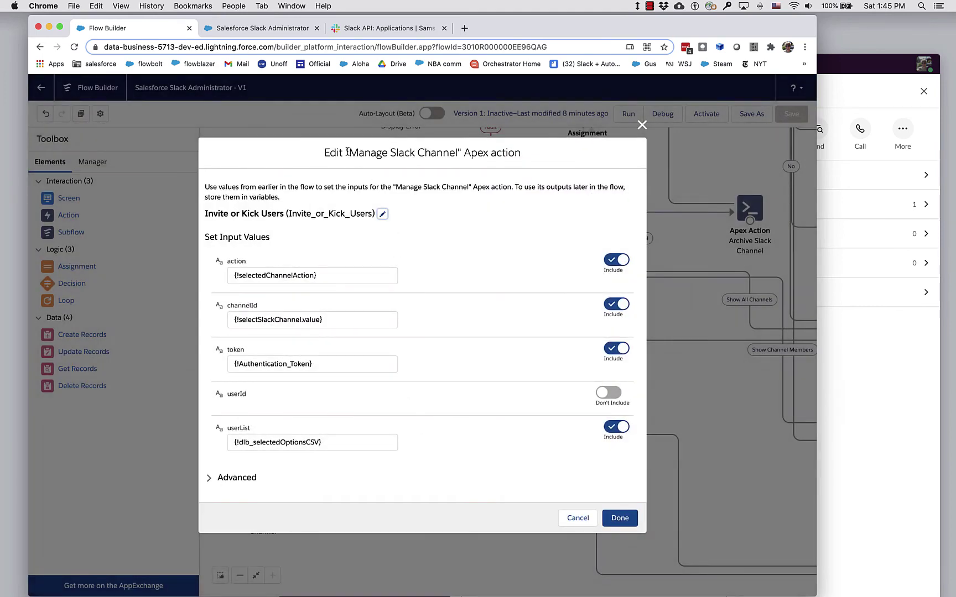
drag(349, 153, 457, 157)
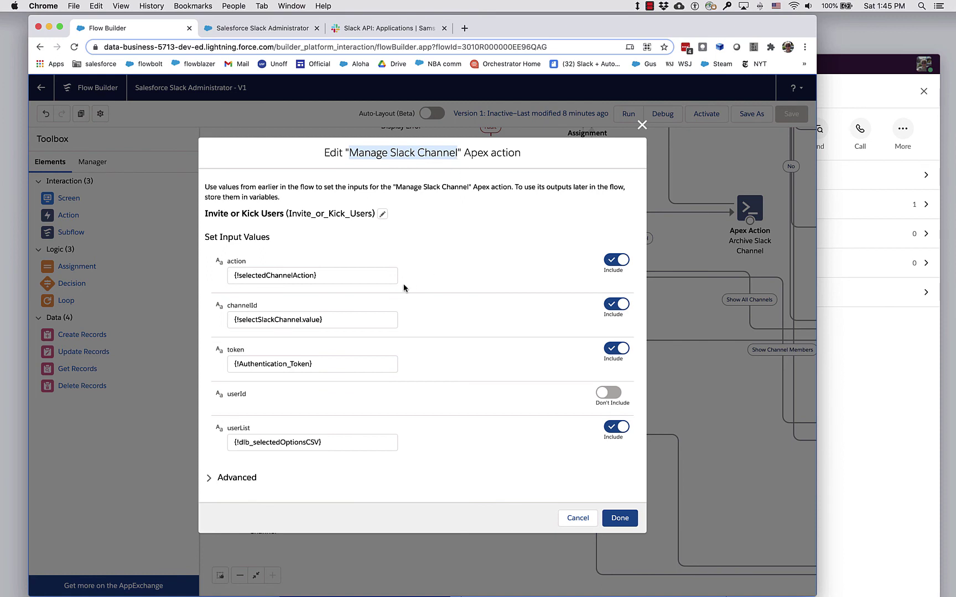
click(335, 276)
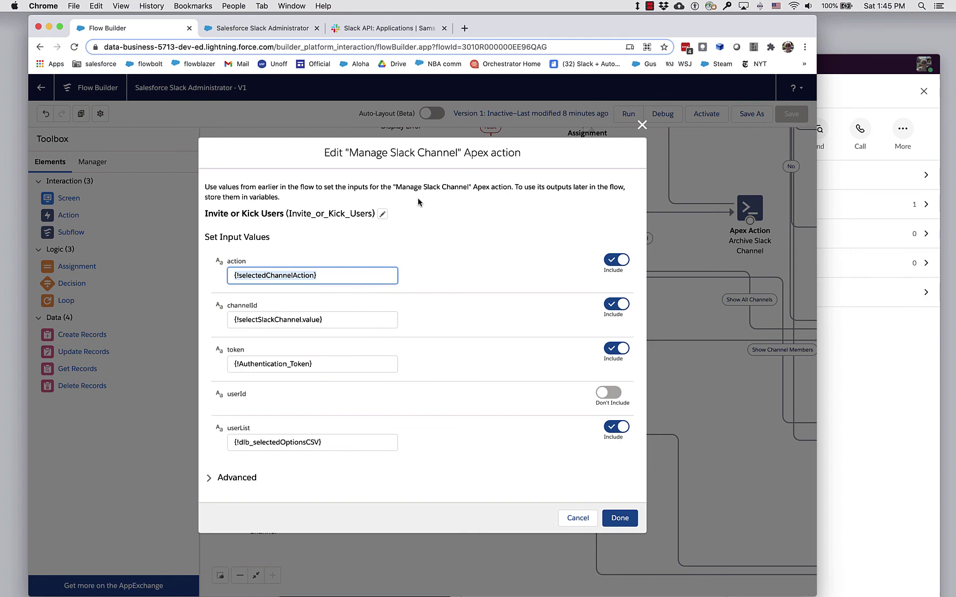
drag(349, 152, 448, 156)
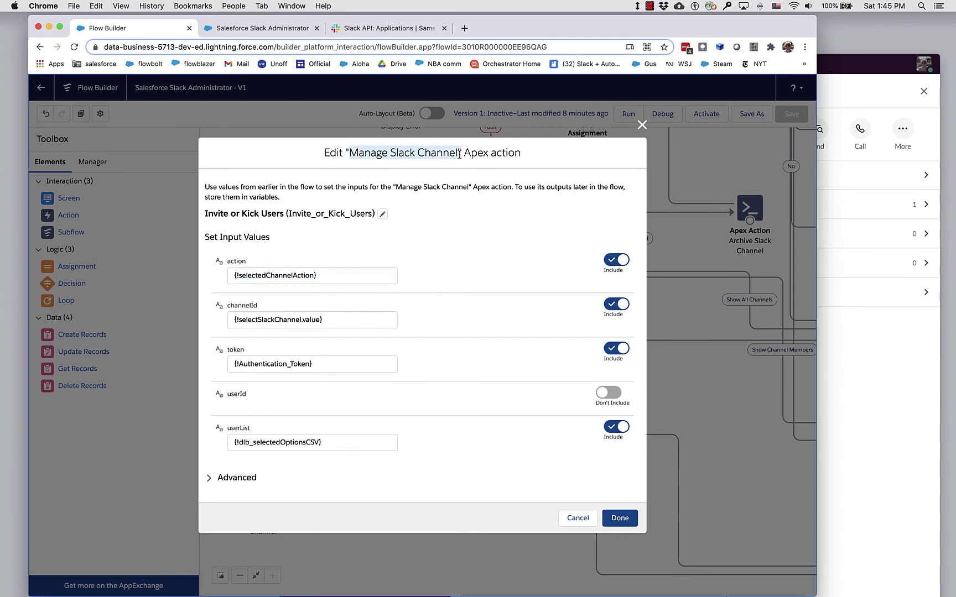
click(642, 125)
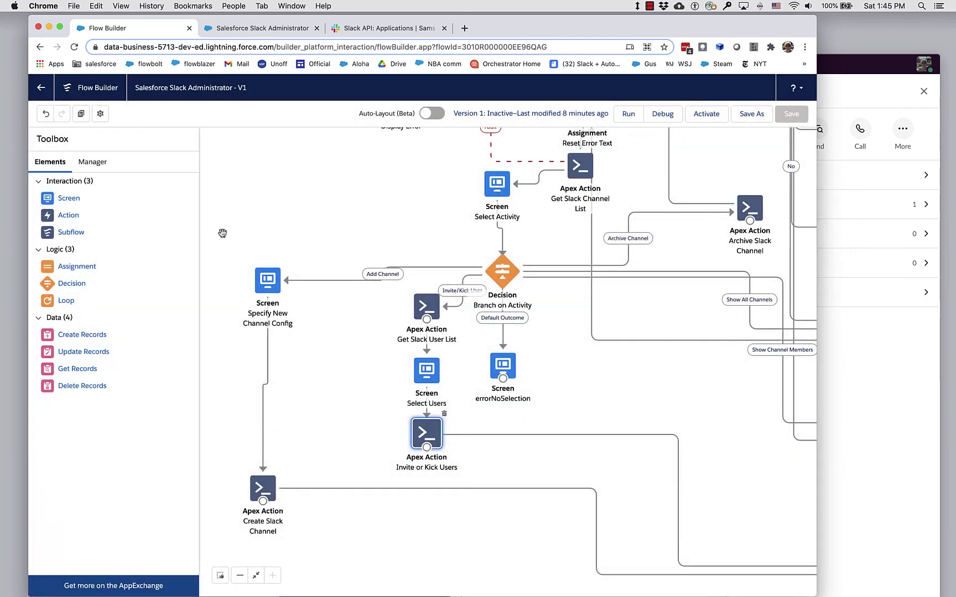
drag(65, 217, 335, 209)
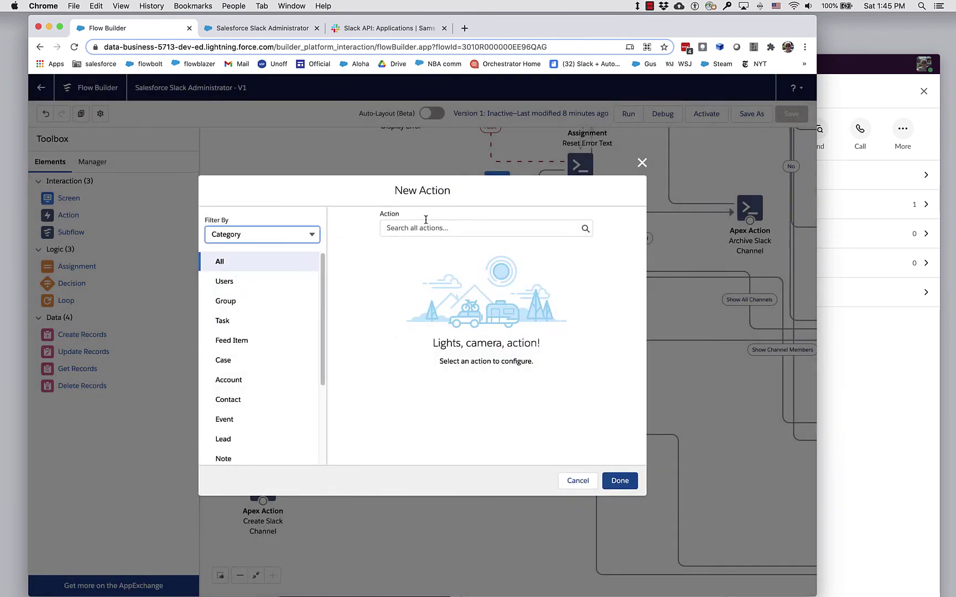
click(425, 225)
text(mana)
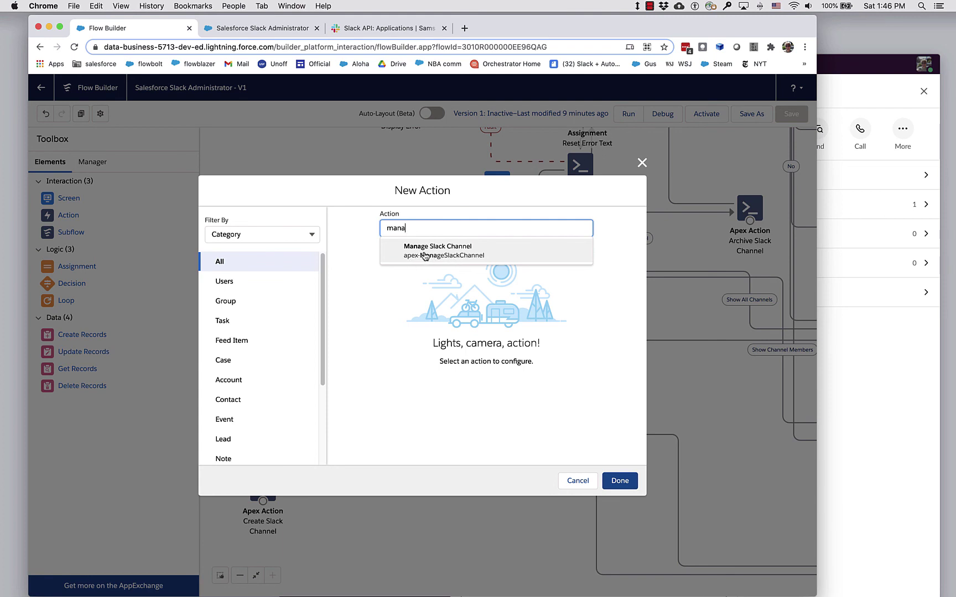
click(425, 255)
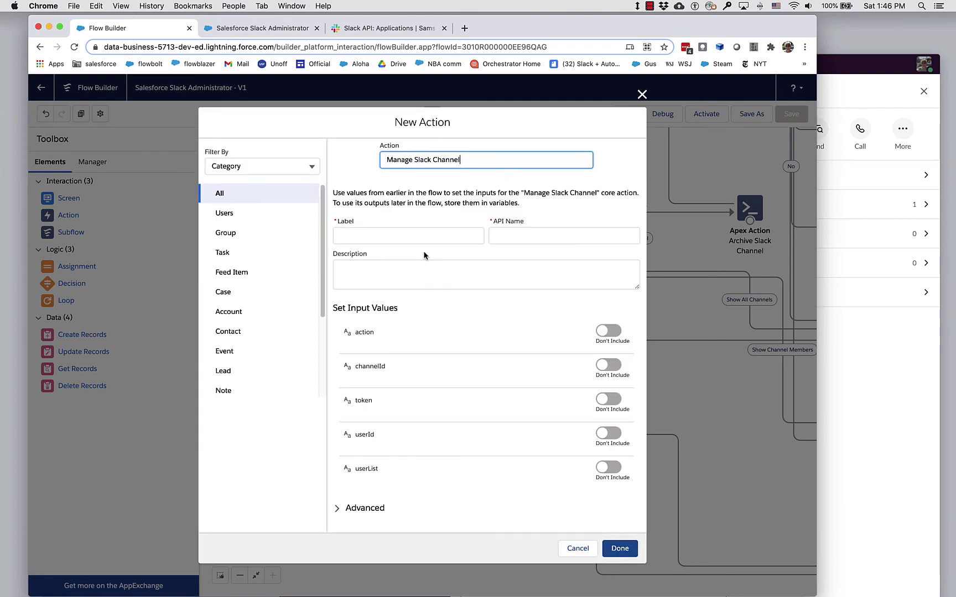
click(609, 331)
click(610, 329)
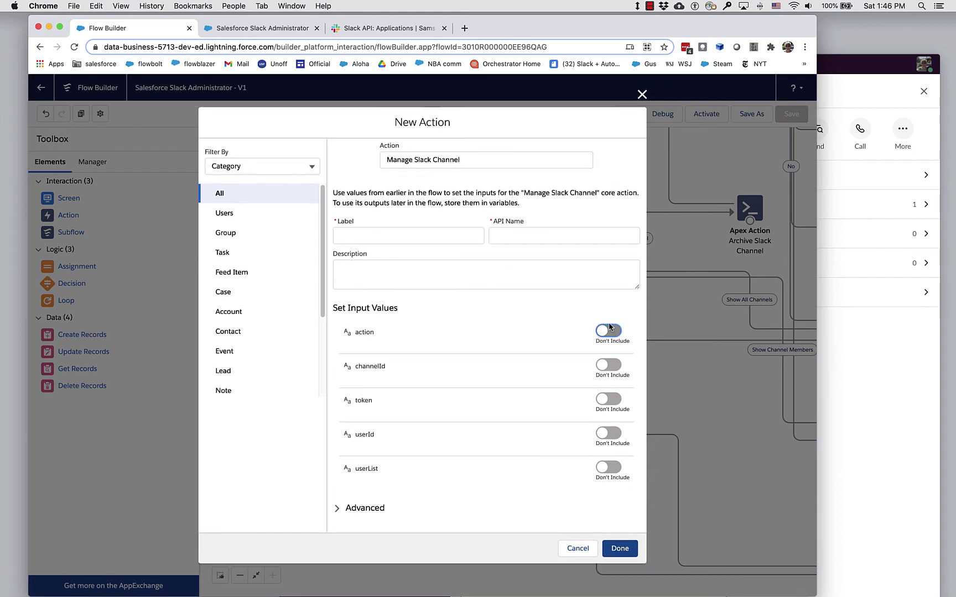
click(615, 366)
click(610, 370)
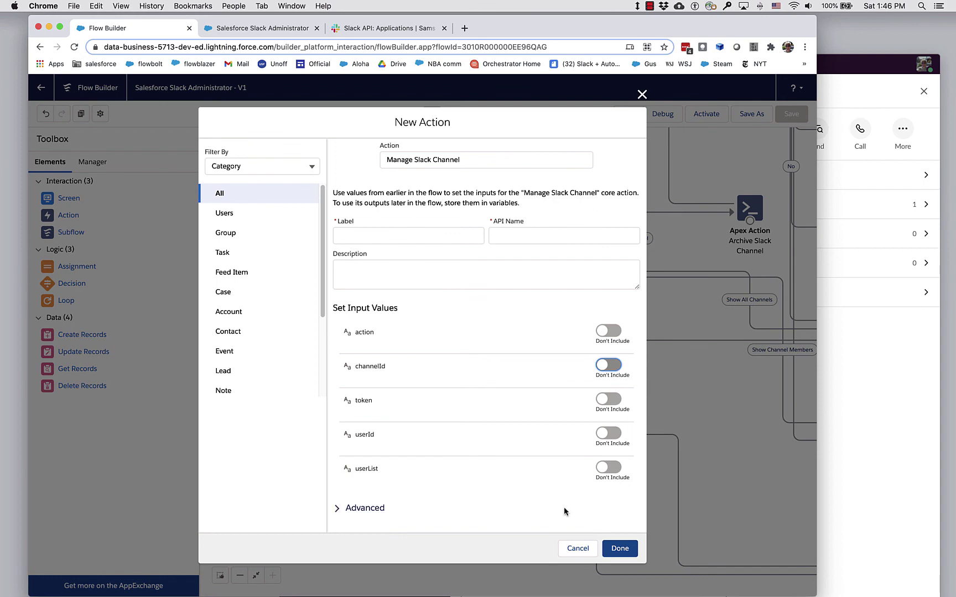
click(578, 549)
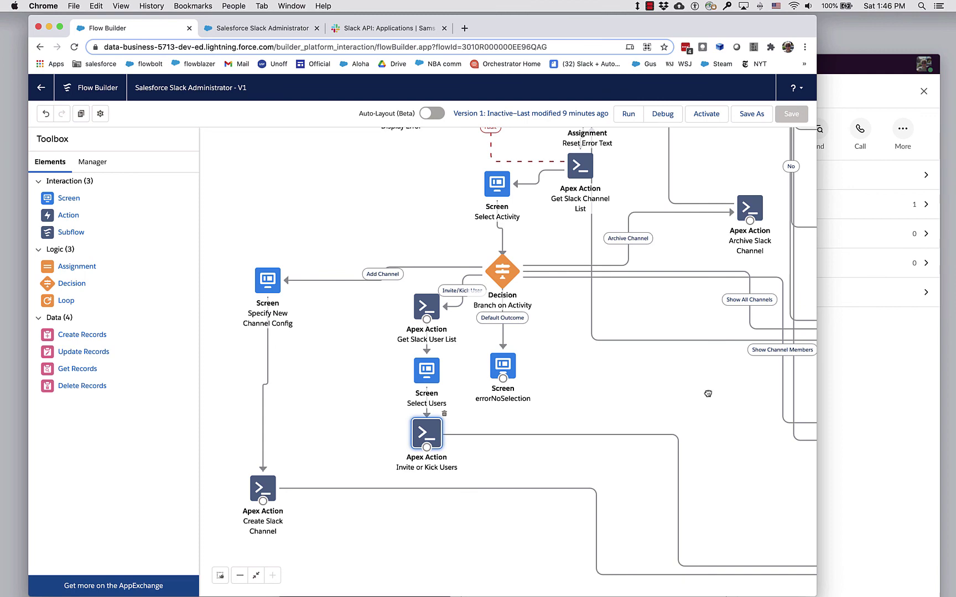
drag(708, 394, 667, 452)
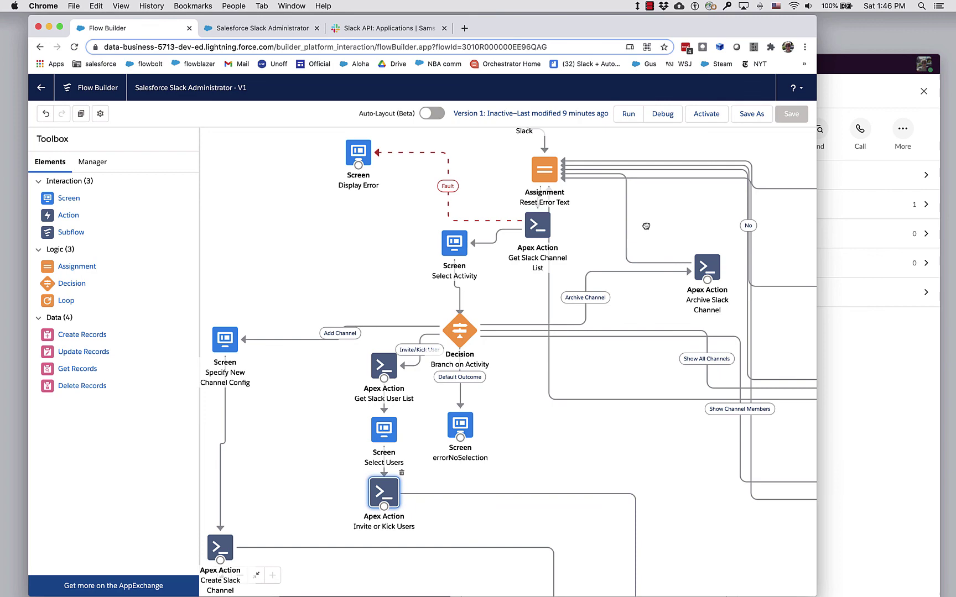
drag(646, 226, 681, 288)
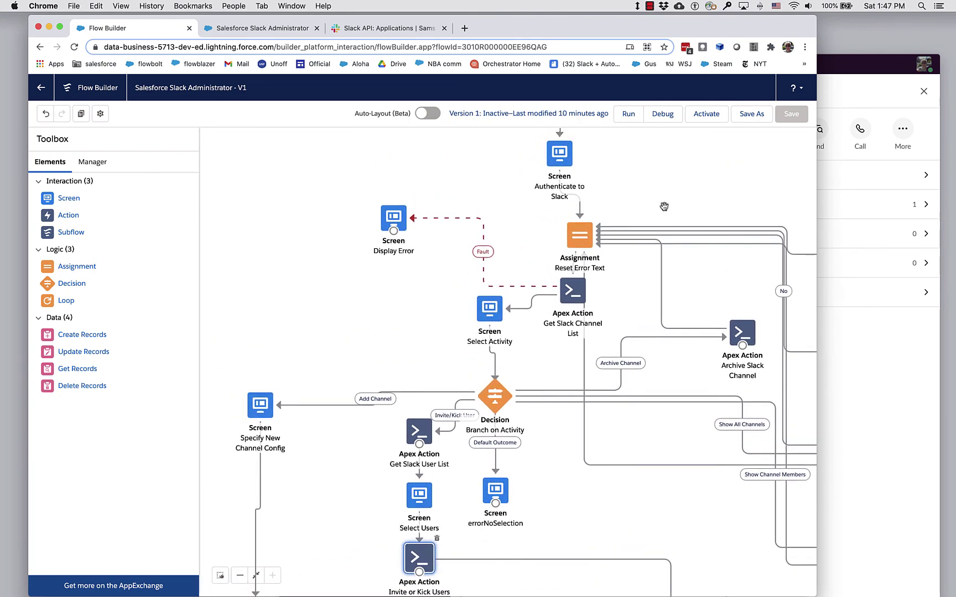